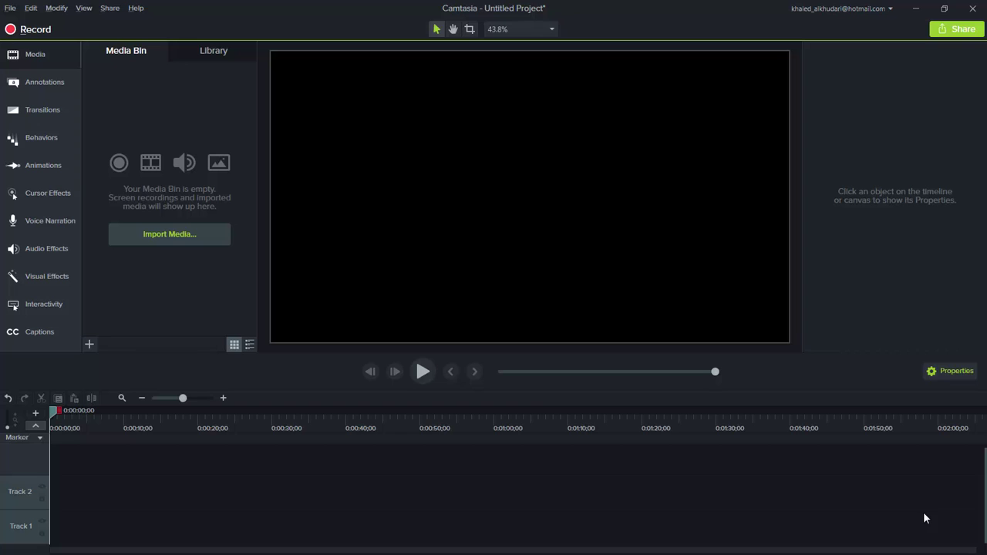
Import the green-screen video 20161216_214804.mp4, place it at the start of Track 2 and briefly play it
click(192, 239)
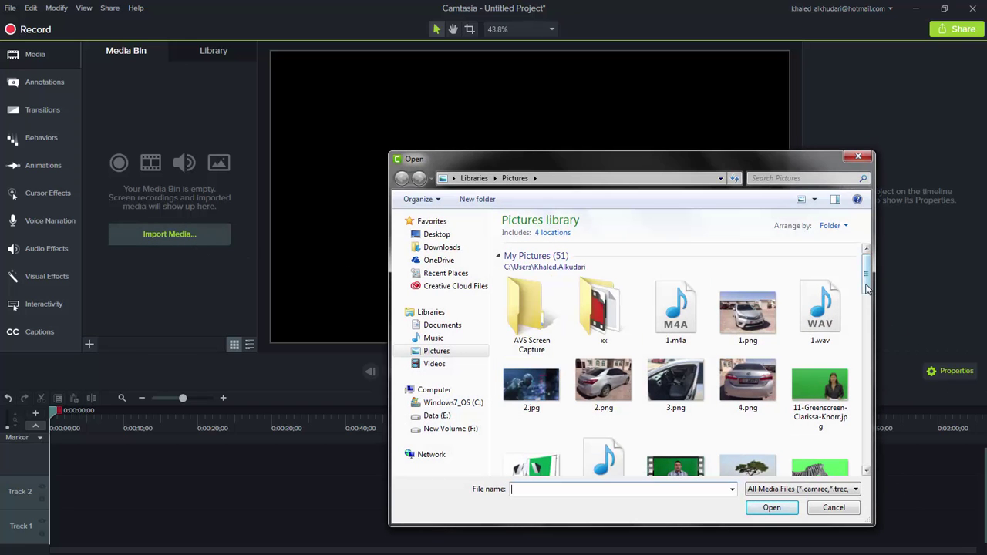
drag(868, 281, 868, 308)
double_click(660, 374)
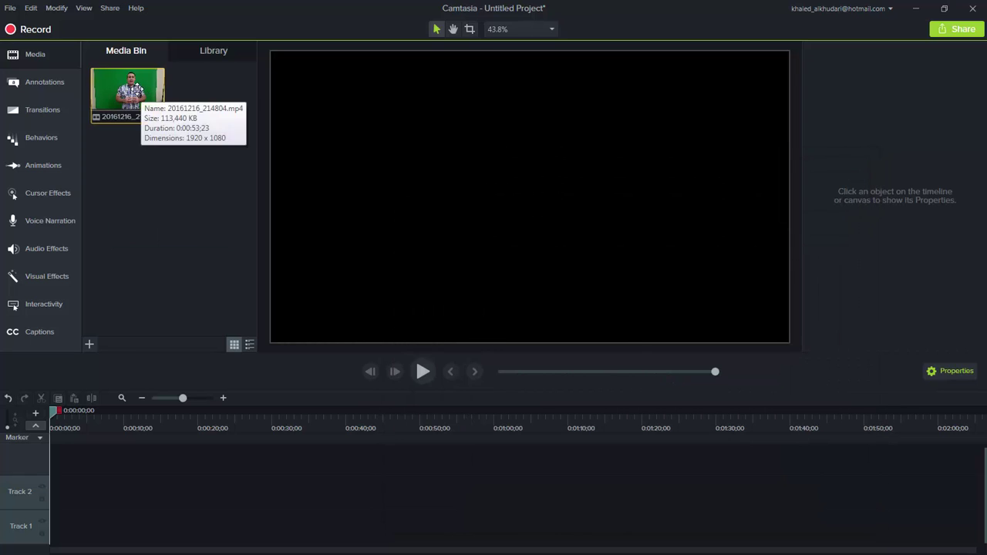
drag(136, 95, 43, 493)
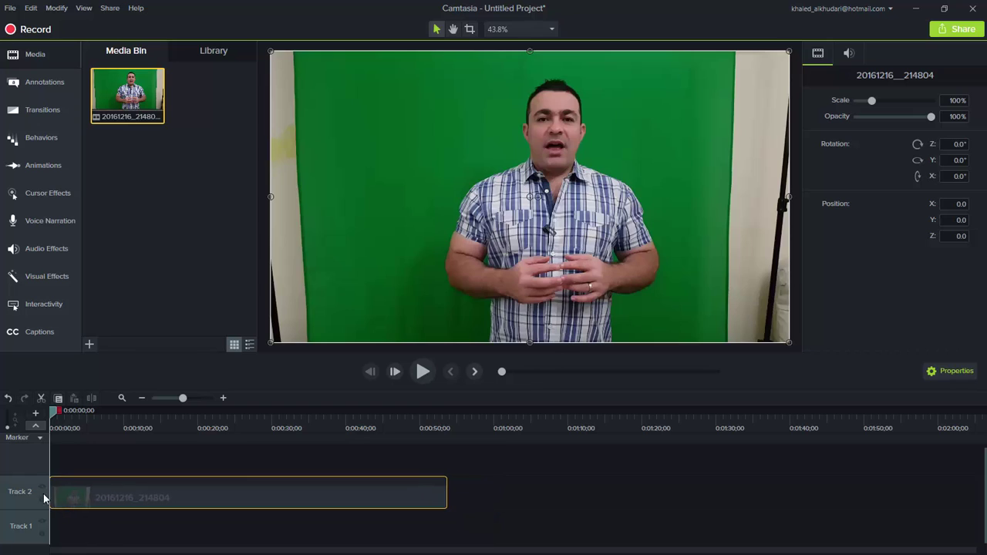
click(422, 372)
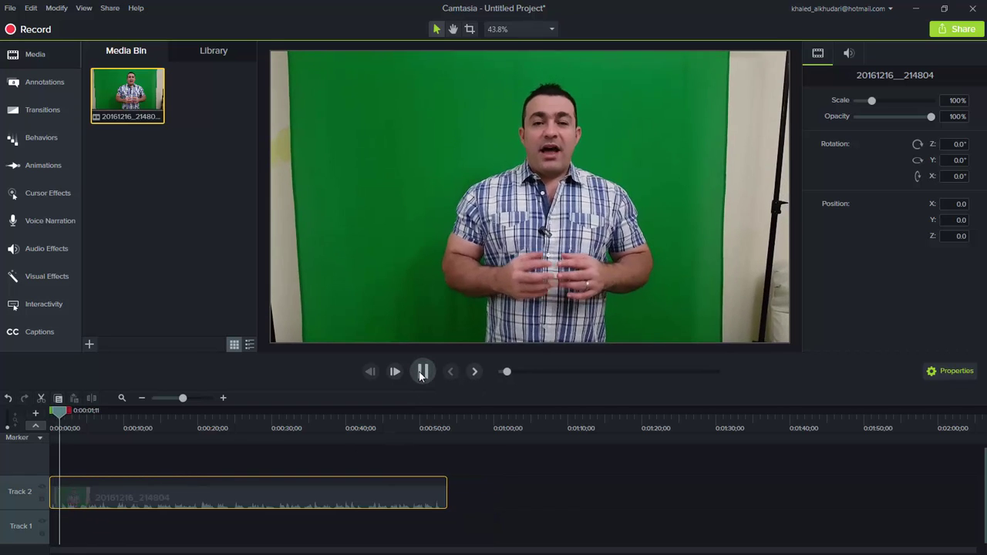
click(420, 374)
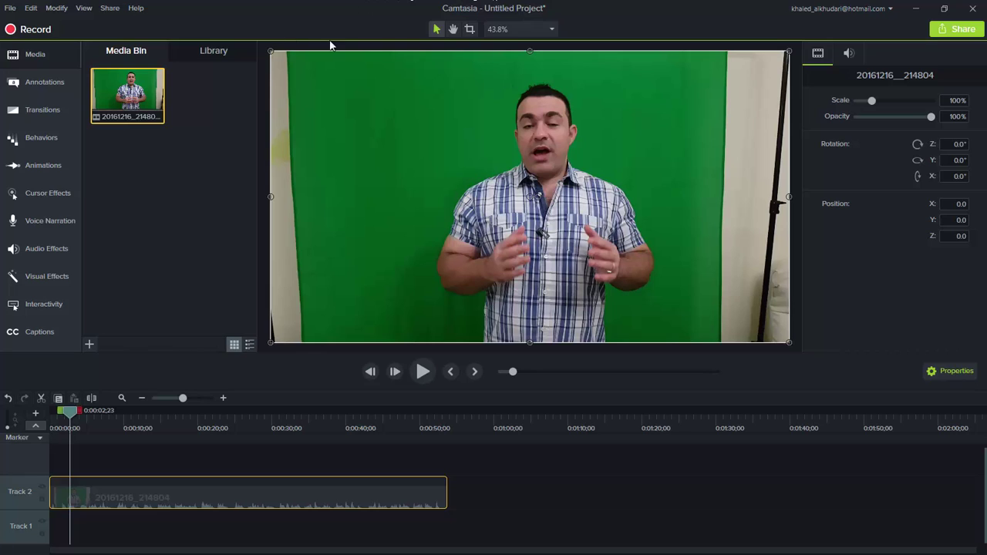
Crop both sides of the presenter clip to the green backdrop and shift it to X -175.8, against the canvas's left edge
click(473, 29)
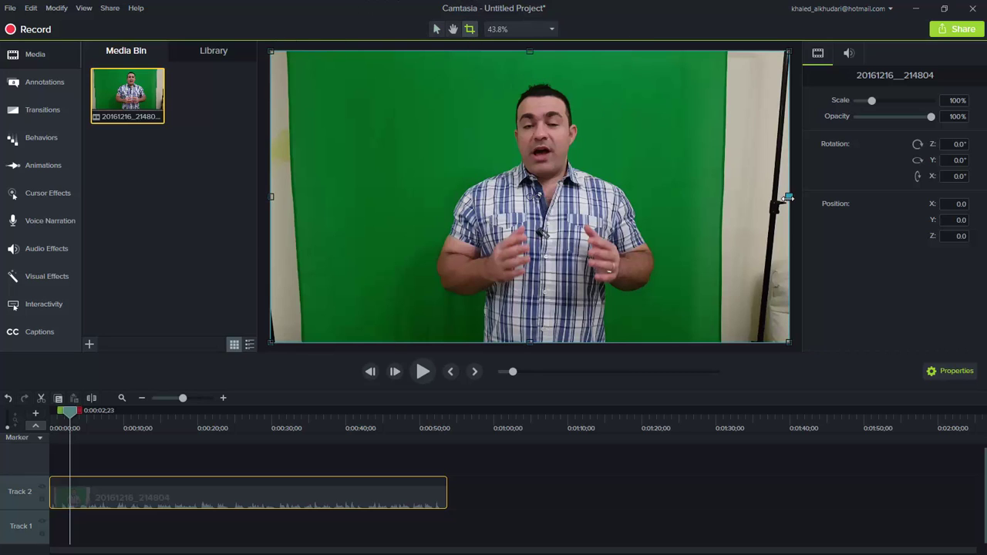
drag(788, 197, 695, 199)
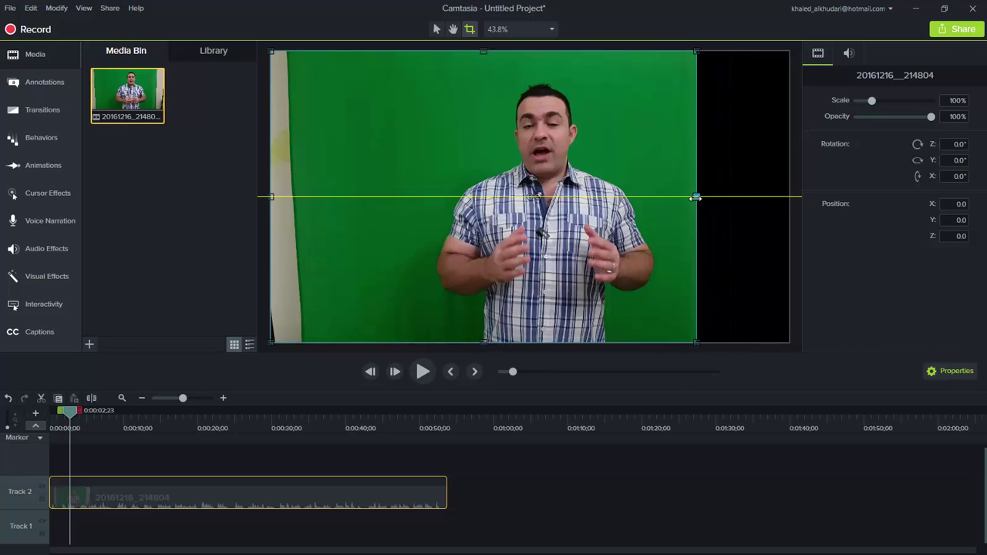
drag(269, 198, 318, 198)
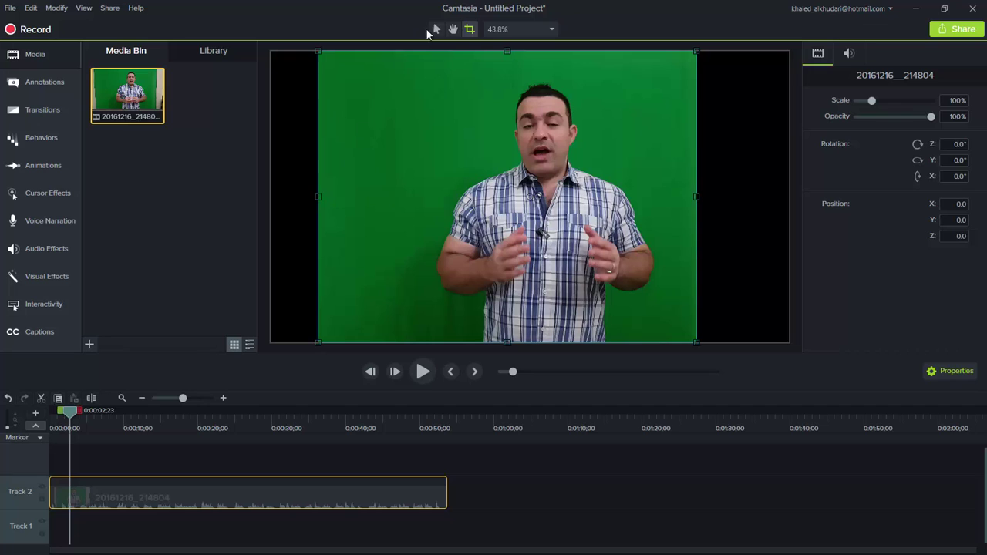
click(436, 29)
drag(414, 134, 368, 134)
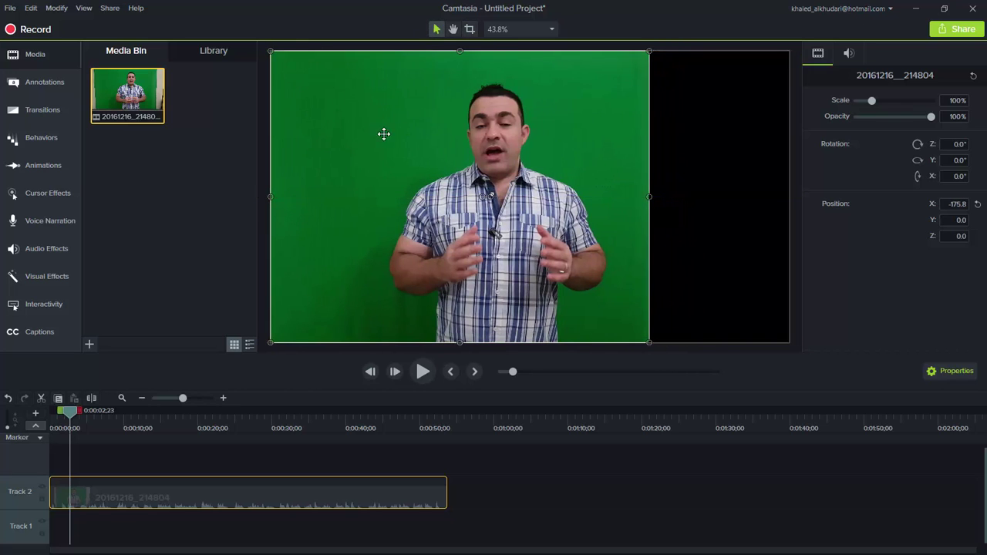
Set the project's canvas color to white and play a few seconds of the video
click(722, 166)
right_click(708, 141)
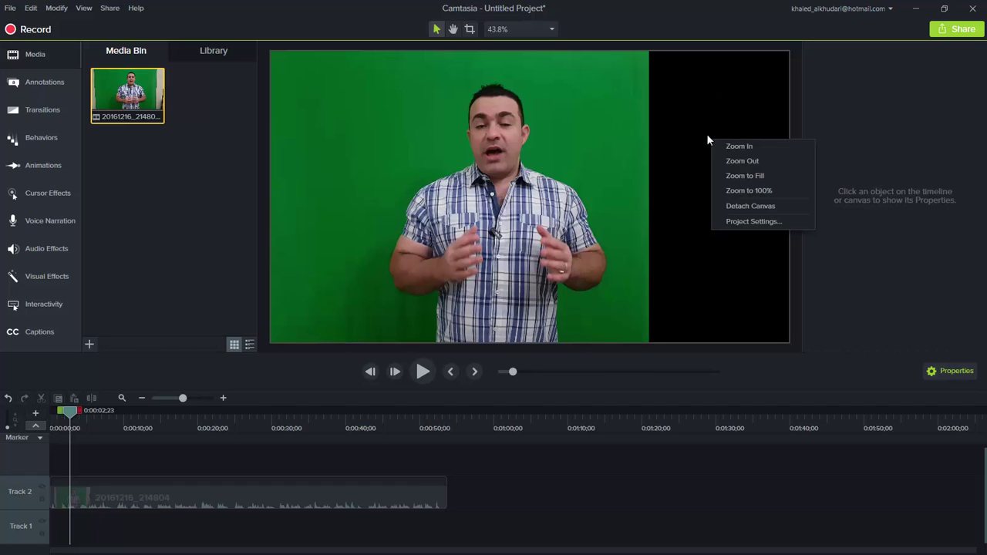
click(747, 222)
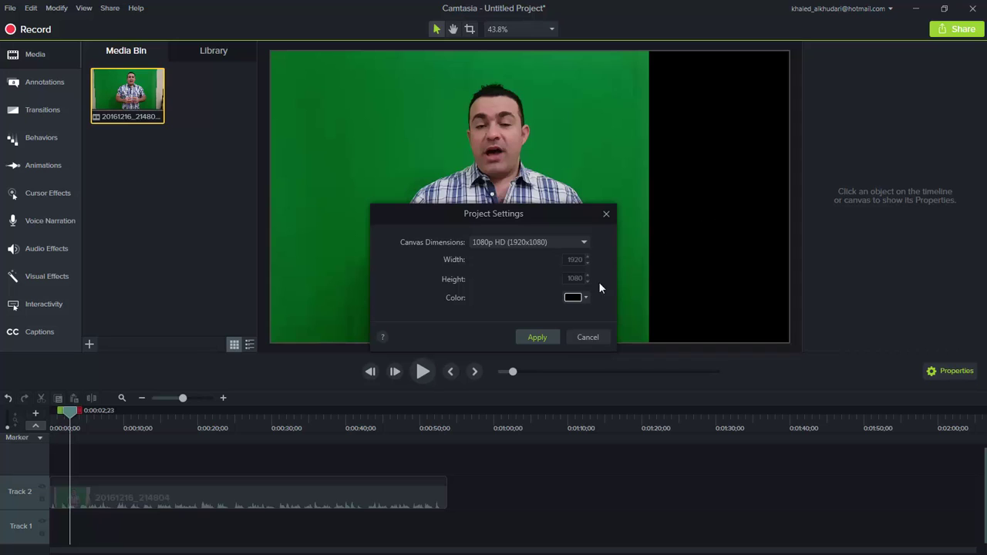
click(586, 298)
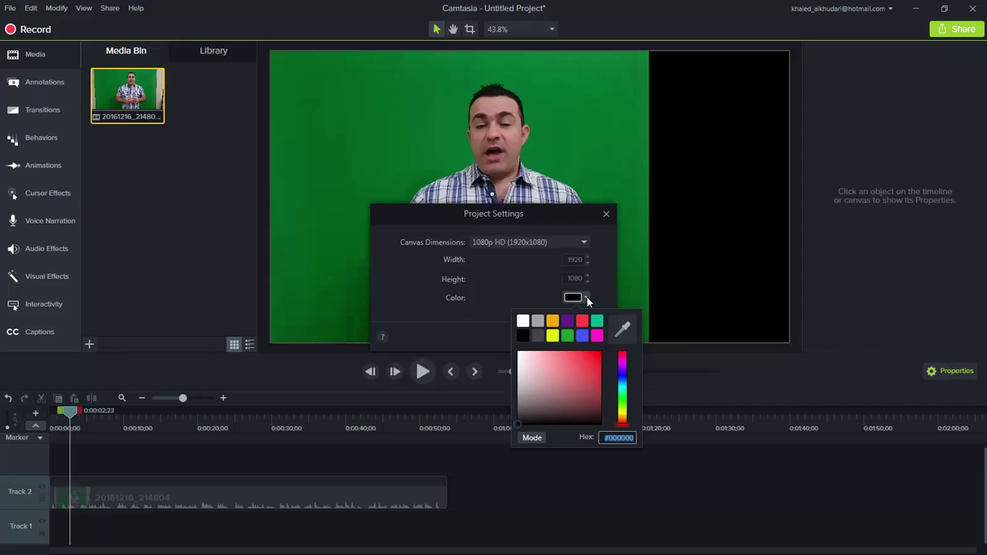
click(523, 321)
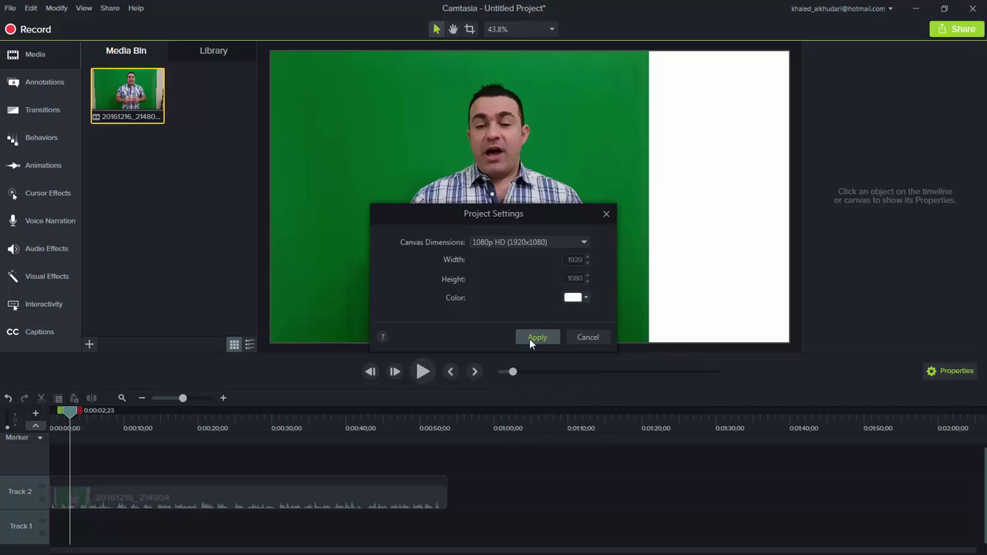
click(536, 338)
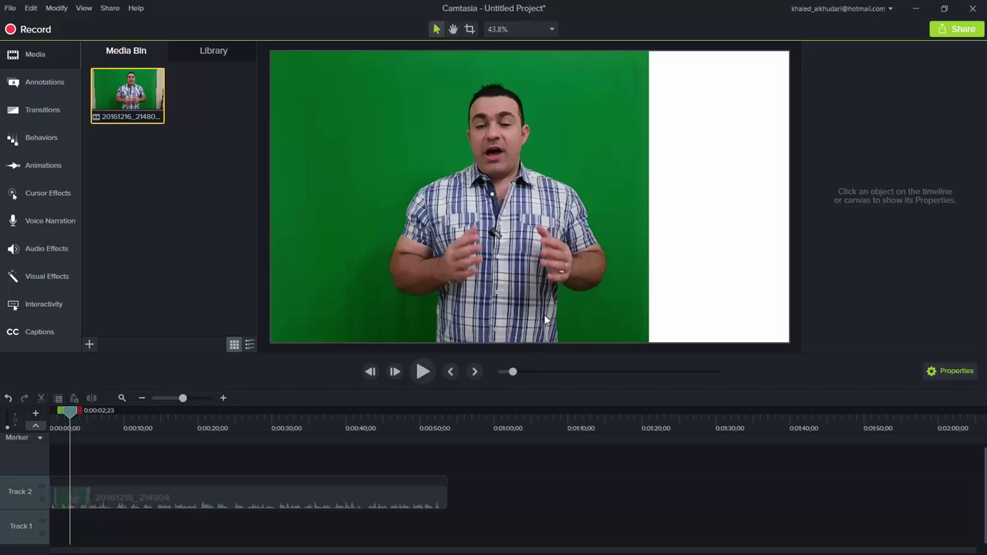
click(423, 373)
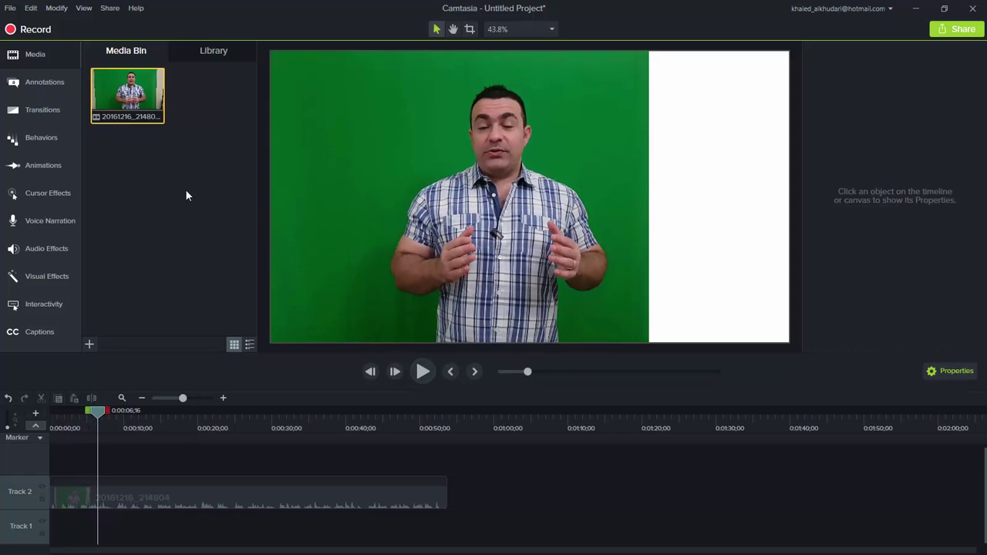
Apply the Remove a Color effect to the presenter clip, using green sampled from the backdrop and a 13% tolerance
click(46, 279)
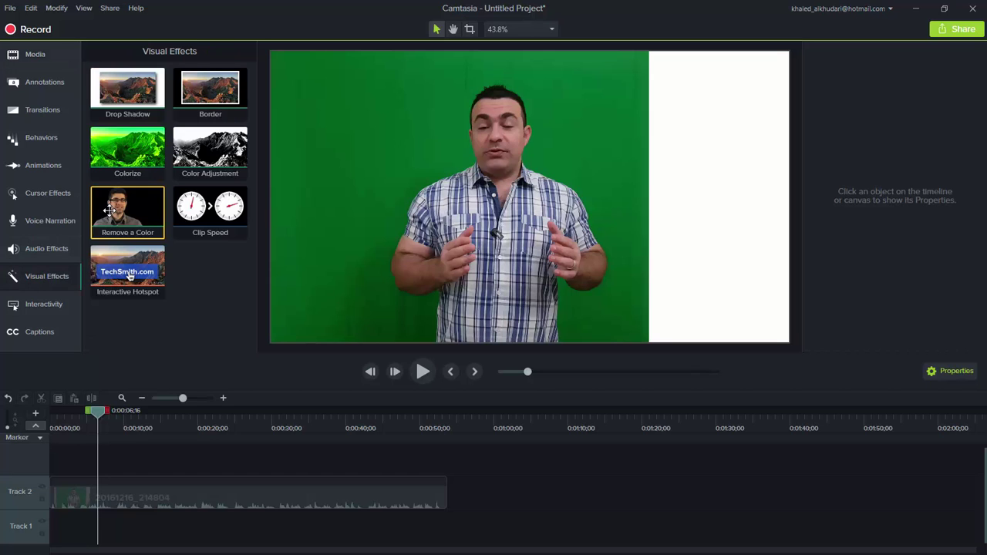
drag(134, 211, 390, 192)
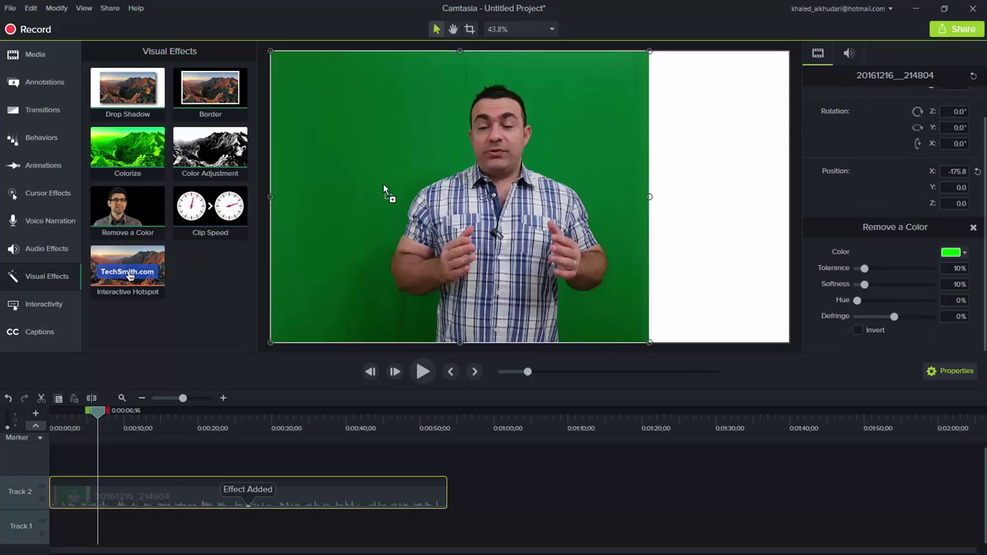
click(963, 253)
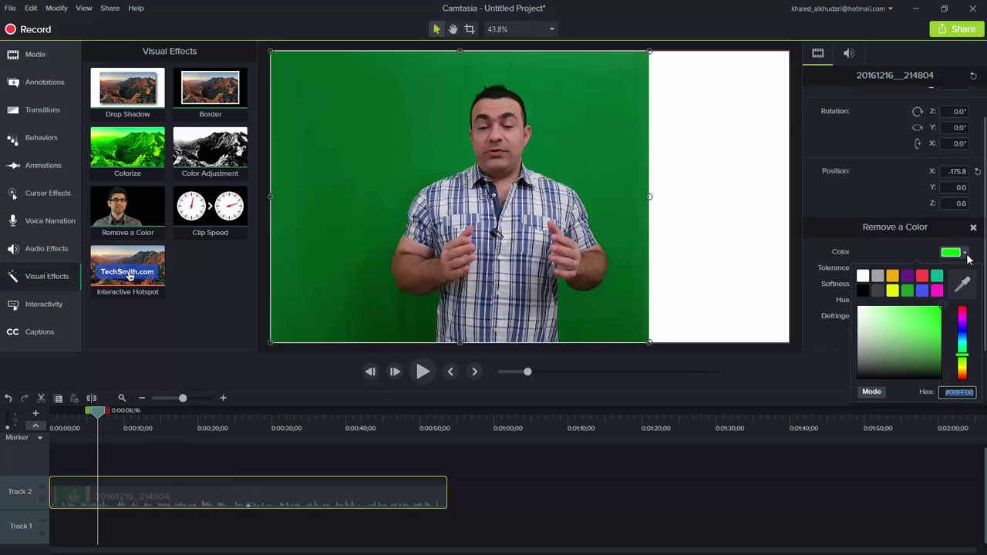
click(963, 283)
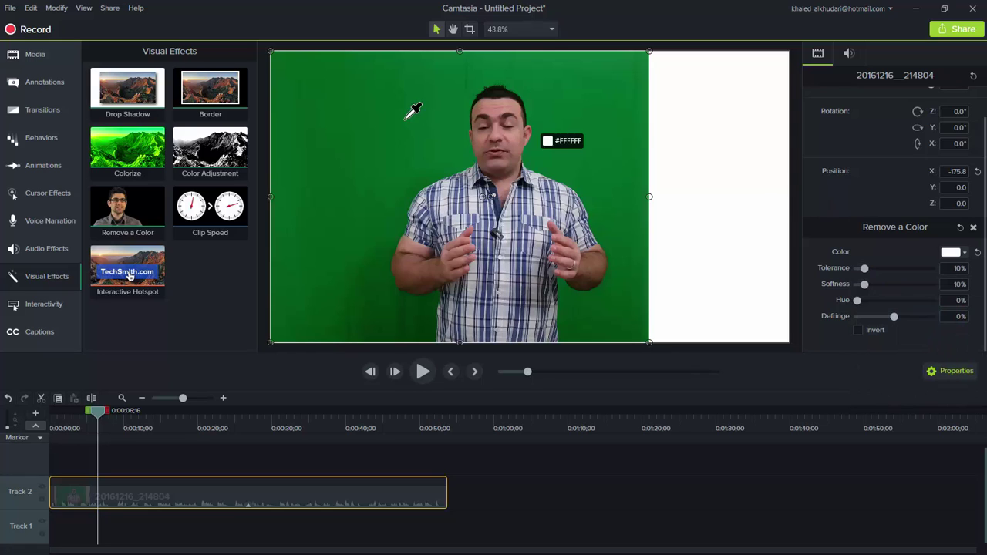
click(352, 176)
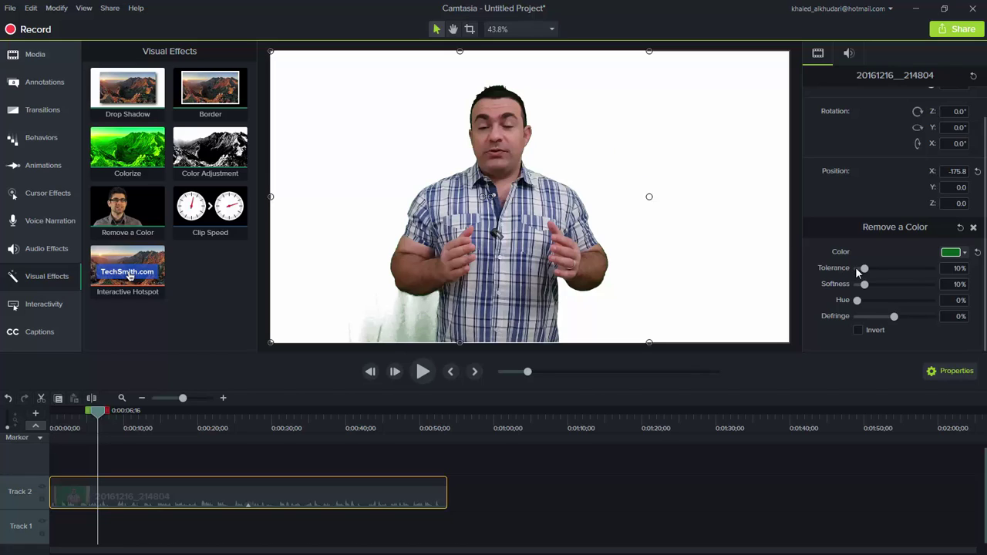
drag(863, 268, 869, 269)
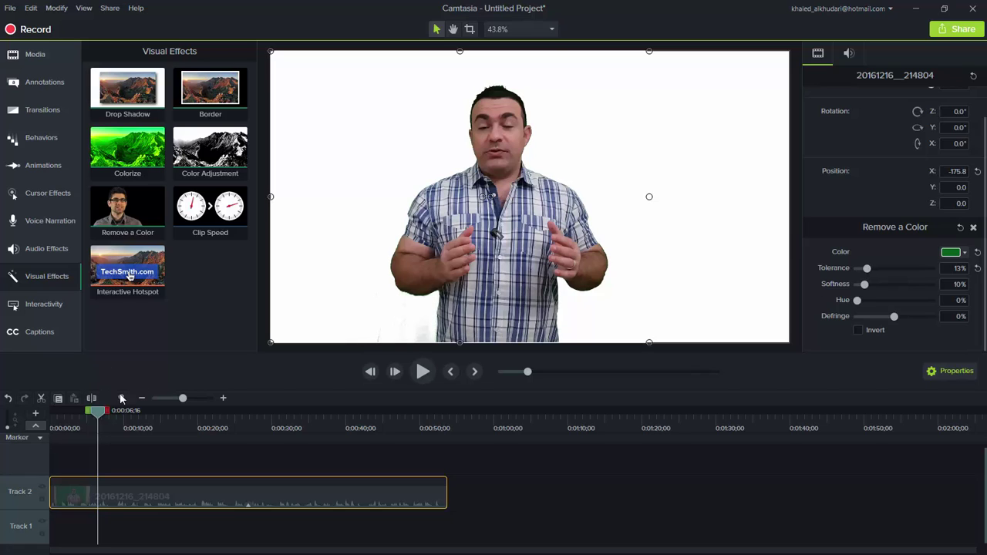
Play the keyed presenter clip from the beginning to check the background removal
drag(97, 412, 27, 418)
click(423, 372)
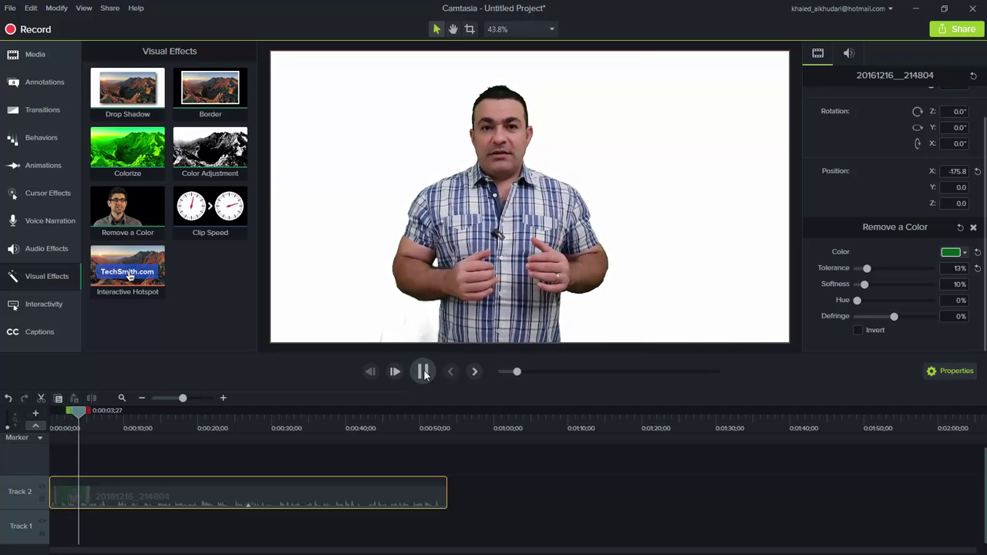
click(423, 372)
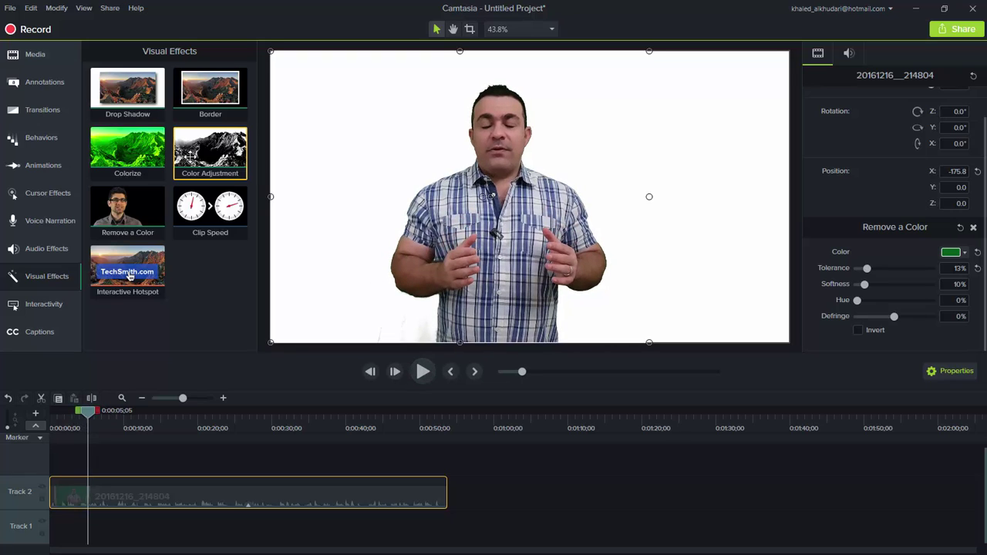
Lay the library's spinningcounter background on Track 1 from the start, followed by a second copy trimmed to the presenter clip's end
click(46, 56)
click(203, 52)
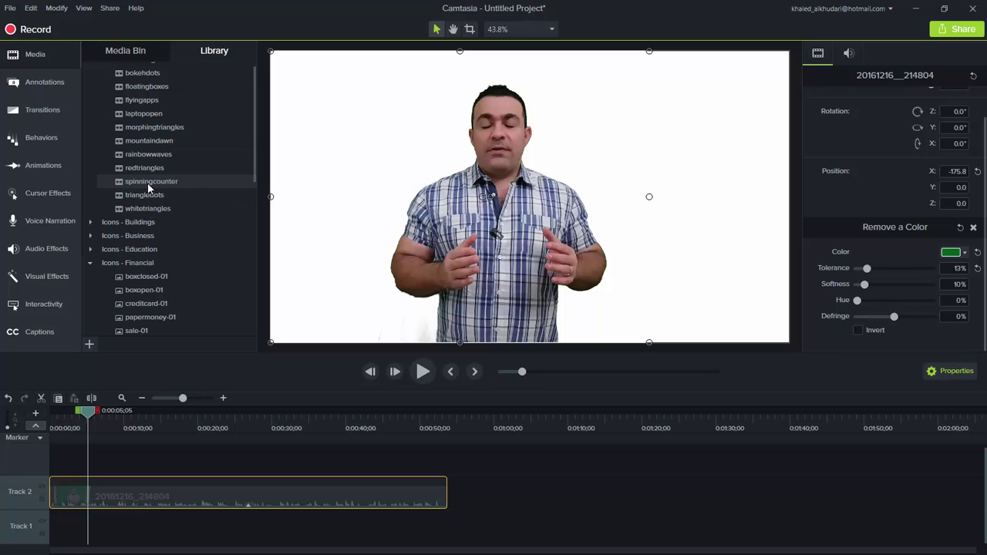
drag(147, 182, 127, 528)
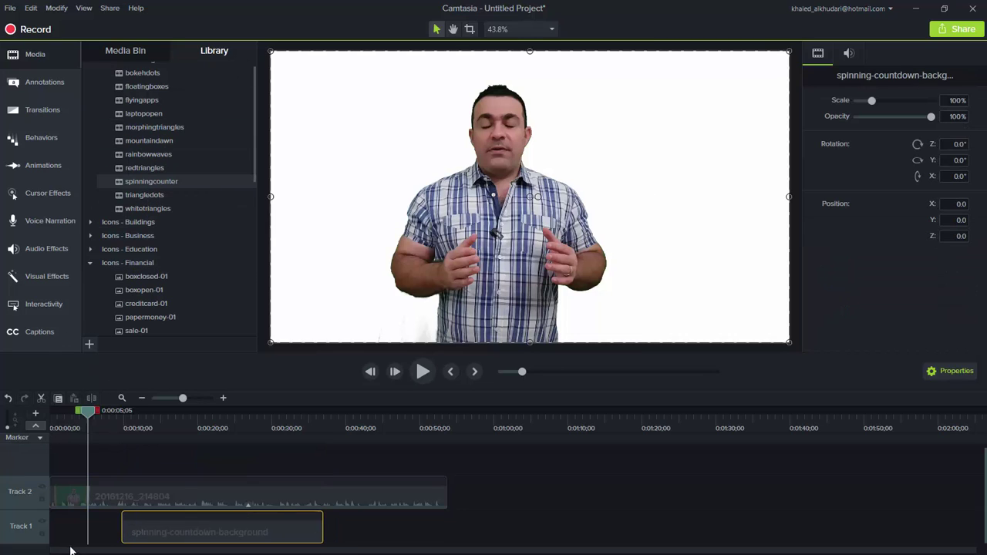
drag(69, 550, 62, 540)
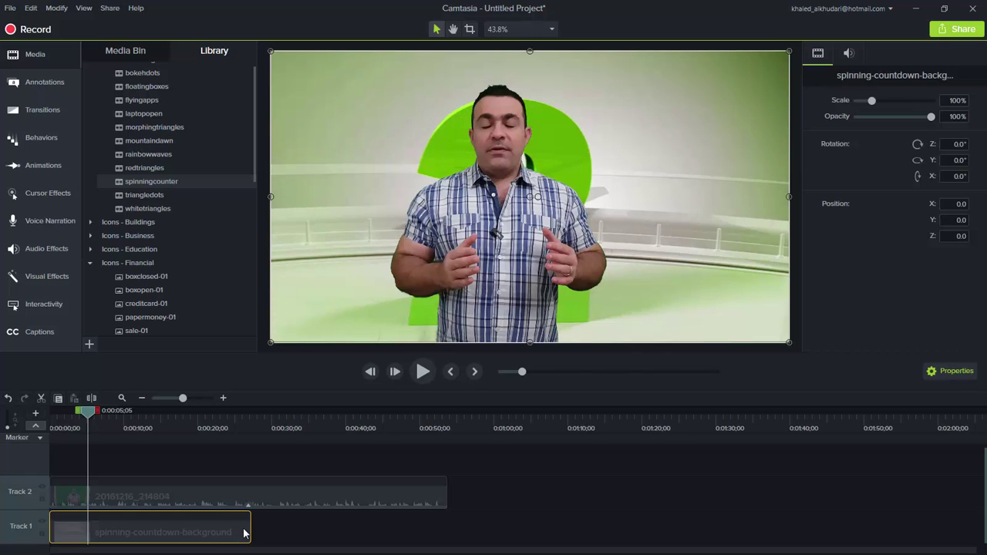
drag(243, 527, 364, 549)
drag(454, 532, 446, 532)
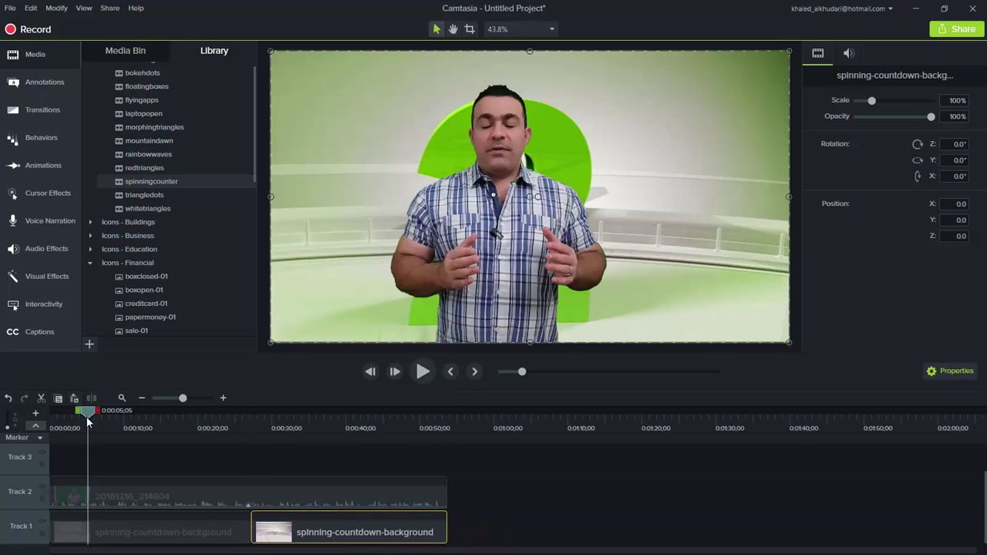
Preview the presenter in front of the animated background
click(450, 375)
click(424, 372)
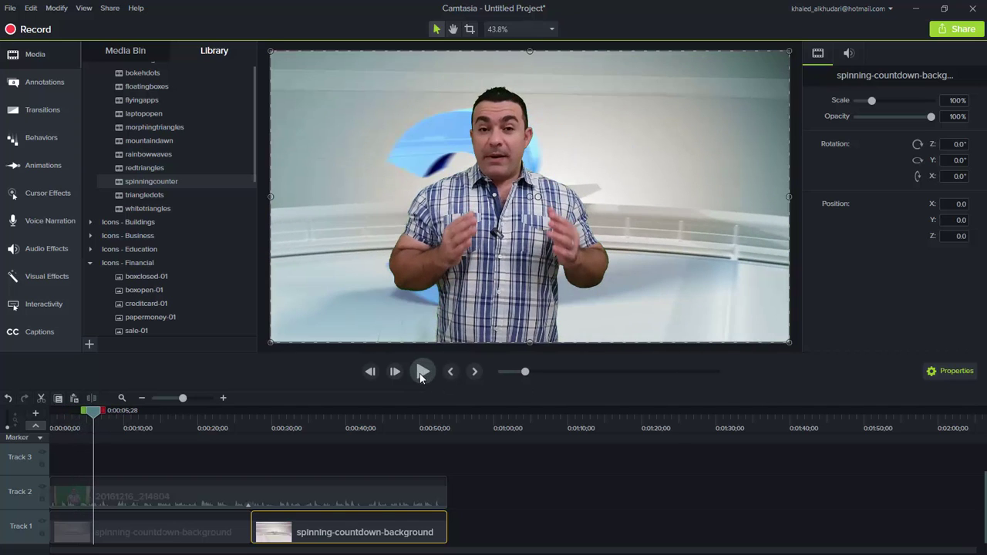
click(421, 373)
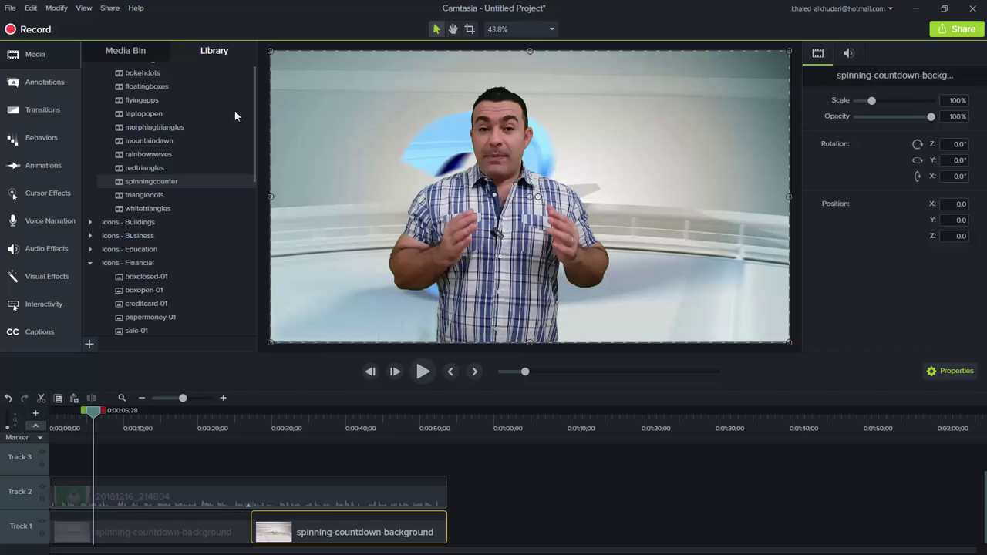
Import the audio file Z0000019.MP3 and place it at the start of Track 3
click(126, 49)
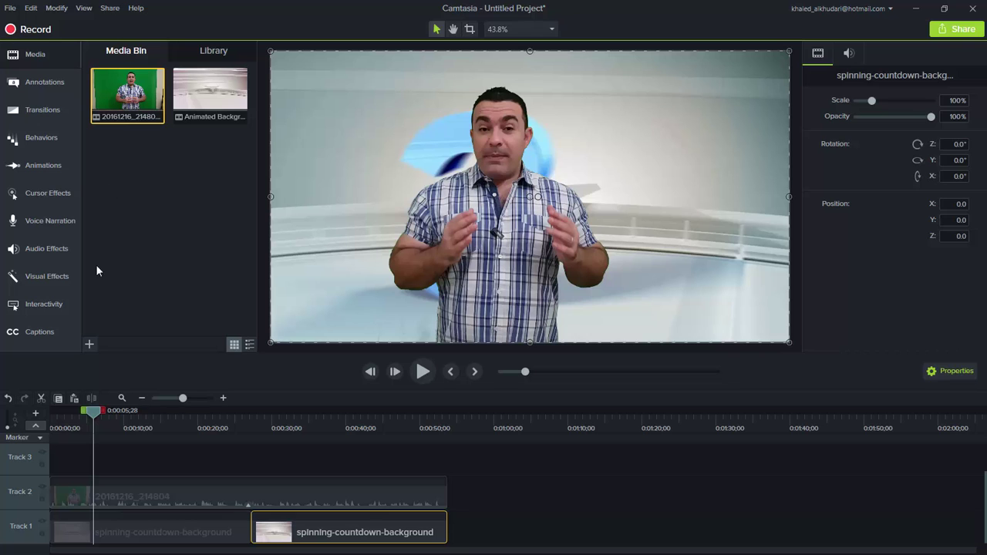
click(89, 346)
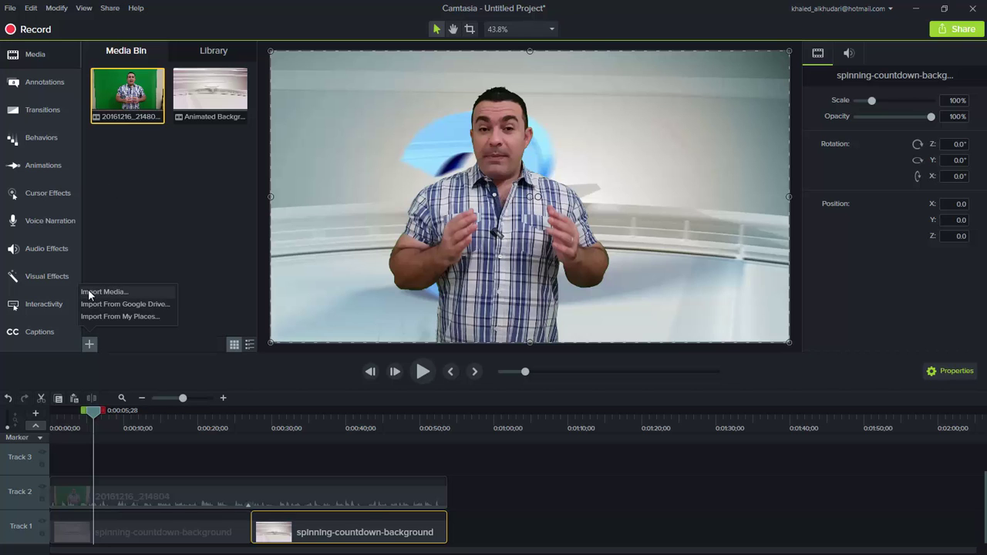
click(89, 294)
drag(866, 273, 868, 412)
scroll(755, 392, up, 3)
double_click(529, 347)
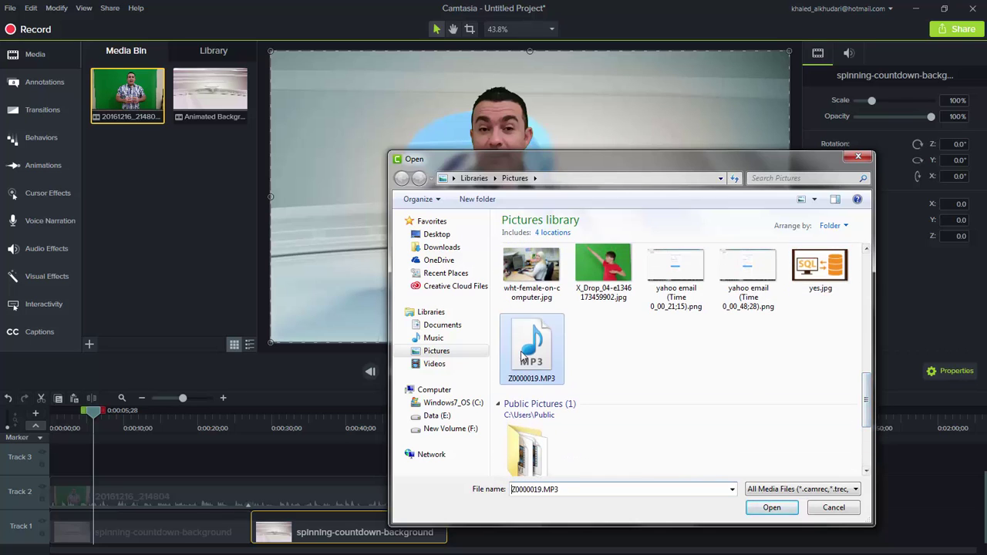
drag(127, 158, 176, 461)
drag(88, 464, 31, 466)
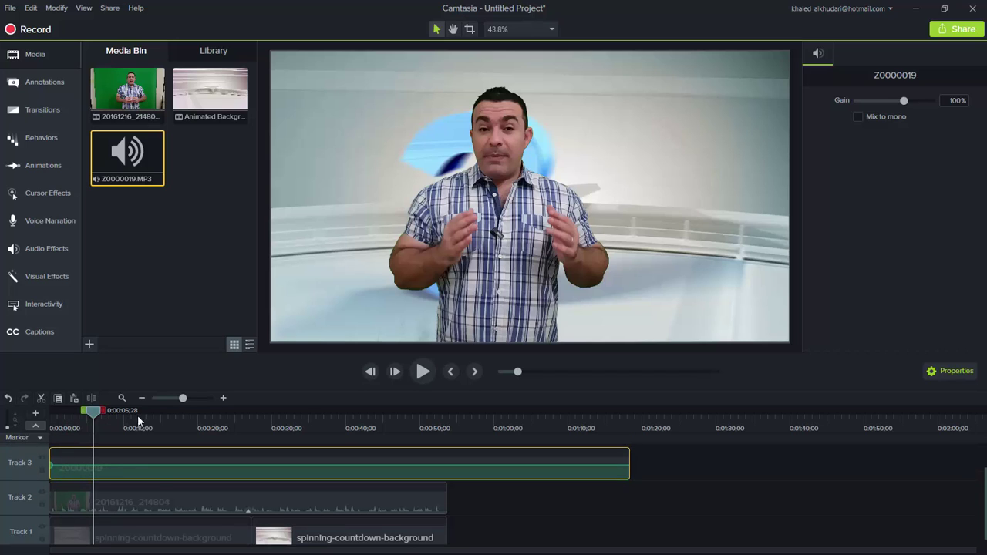
Separate the audio and video of the presenter clip on Track 2
click(142, 501)
right_click(144, 500)
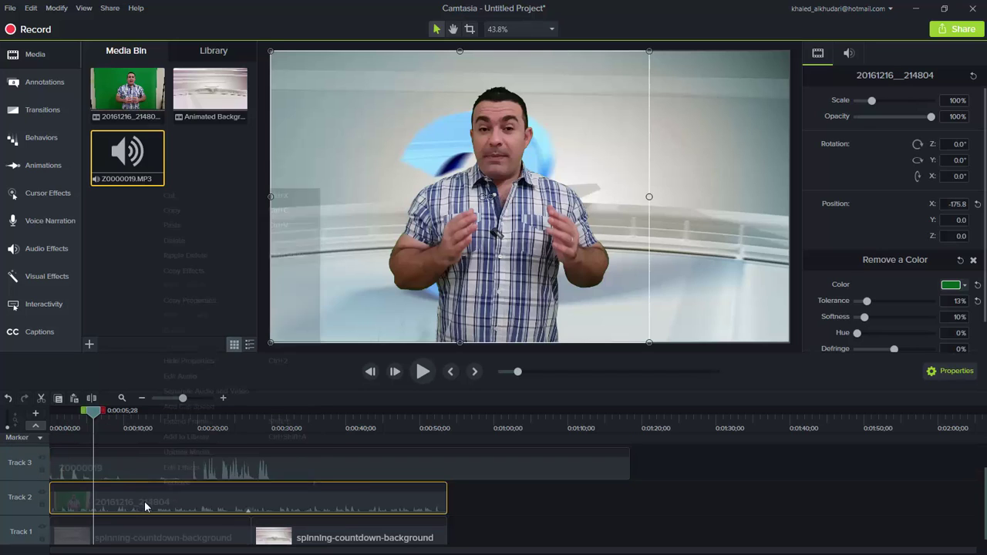
click(205, 390)
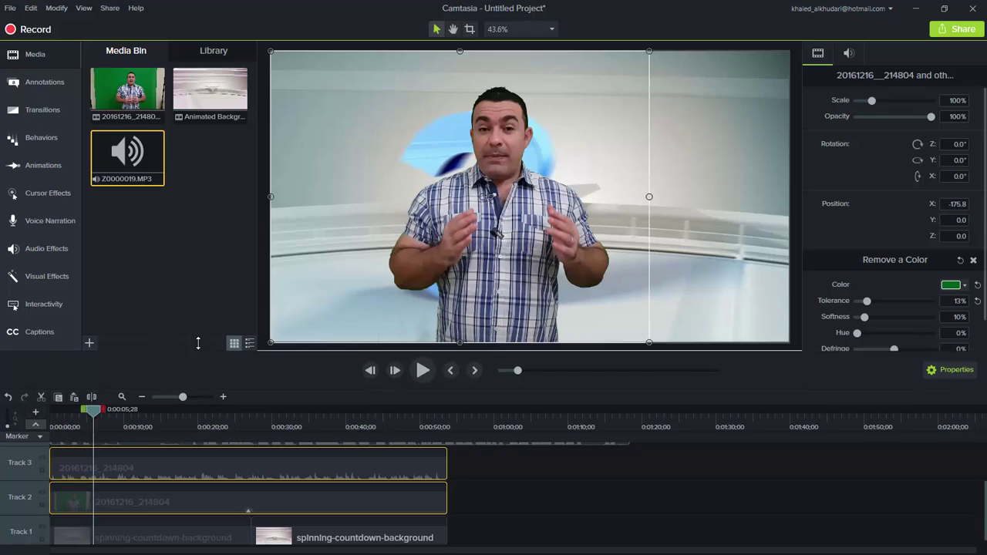
Trim about 18 seconds off the start of the Z0000019 audio on Track 4 and move it back to the timeline's beginning
drag(200, 351, 201, 292)
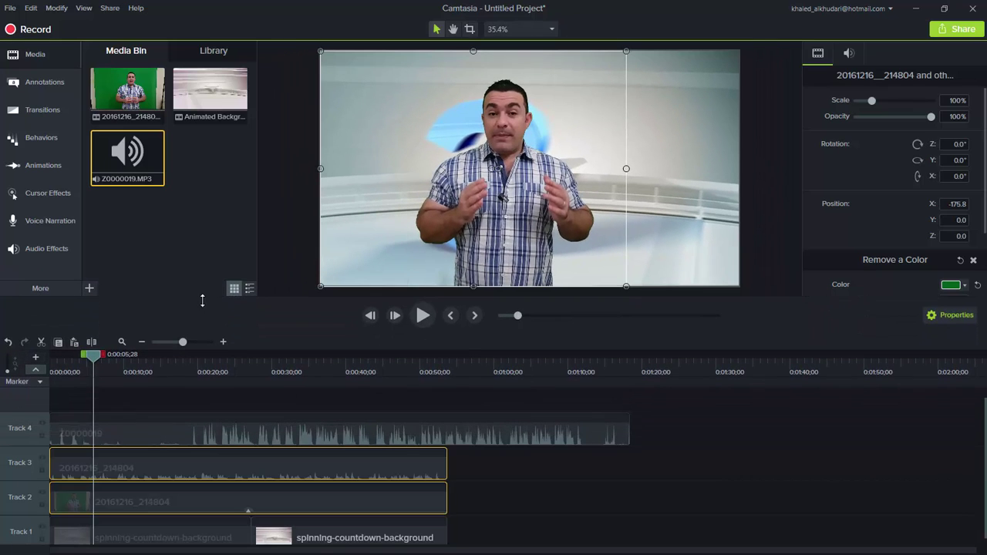
click(148, 538)
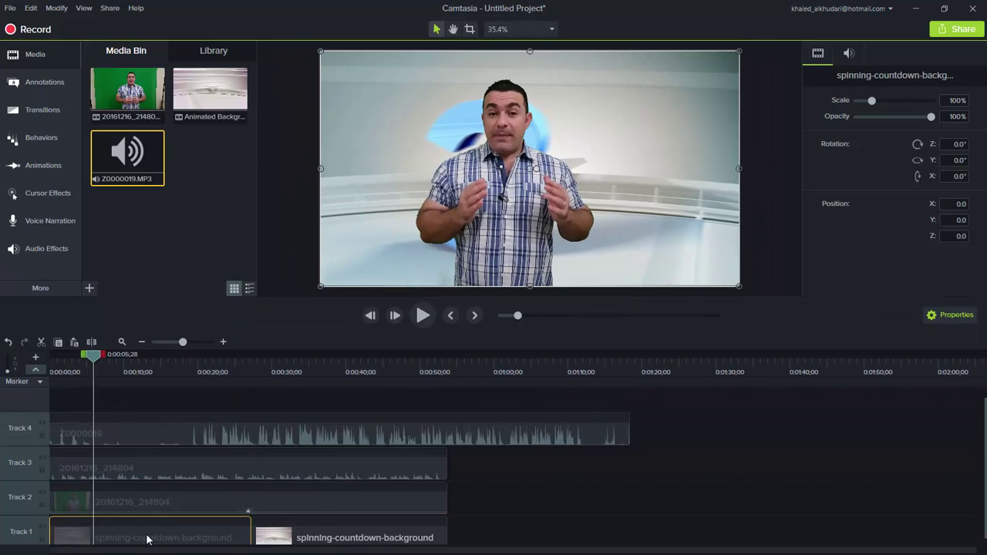
click(150, 507)
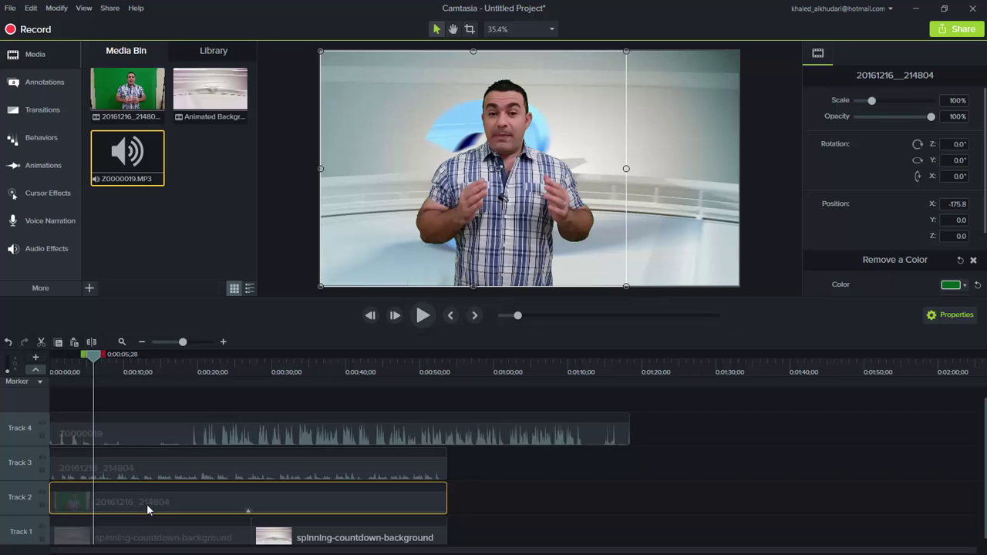
click(146, 471)
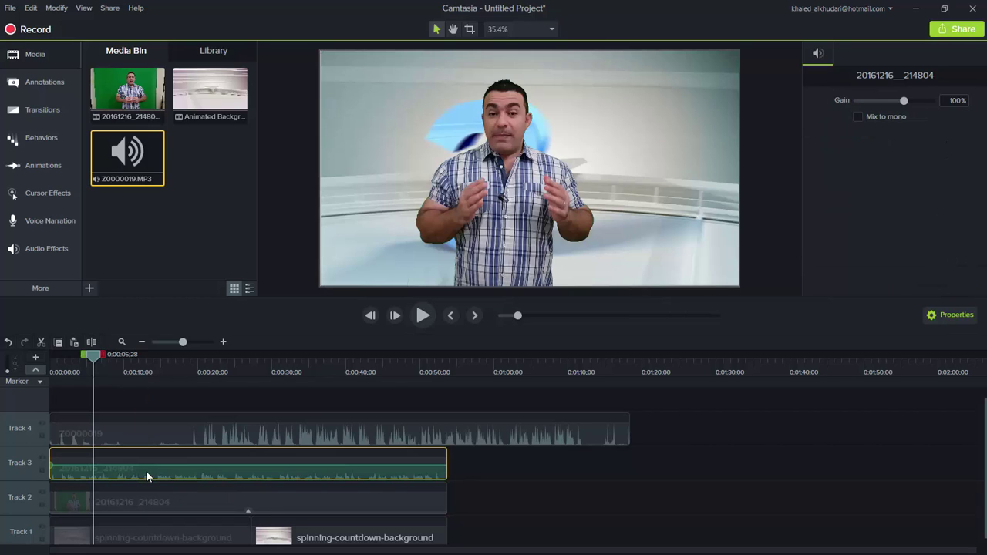
click(152, 440)
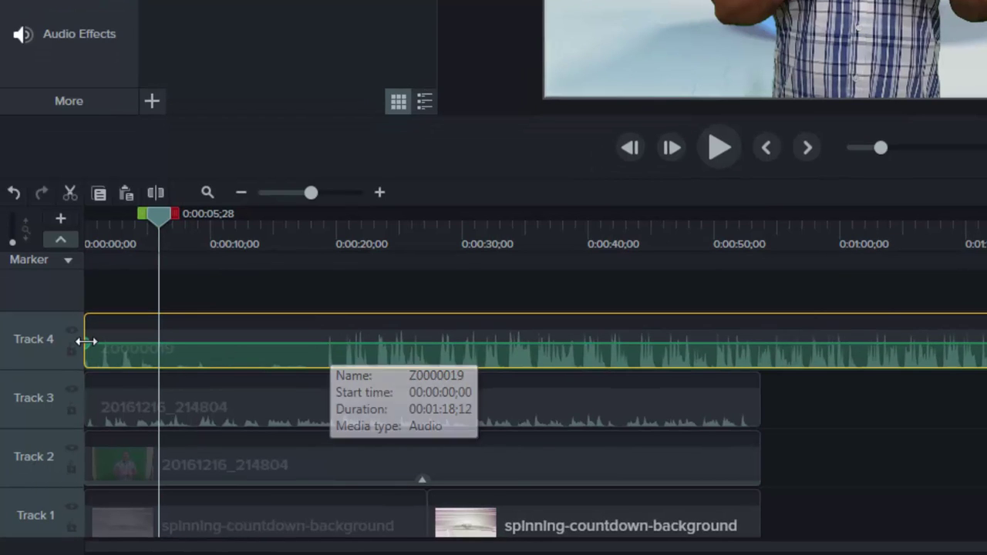
drag(85, 340, 310, 340)
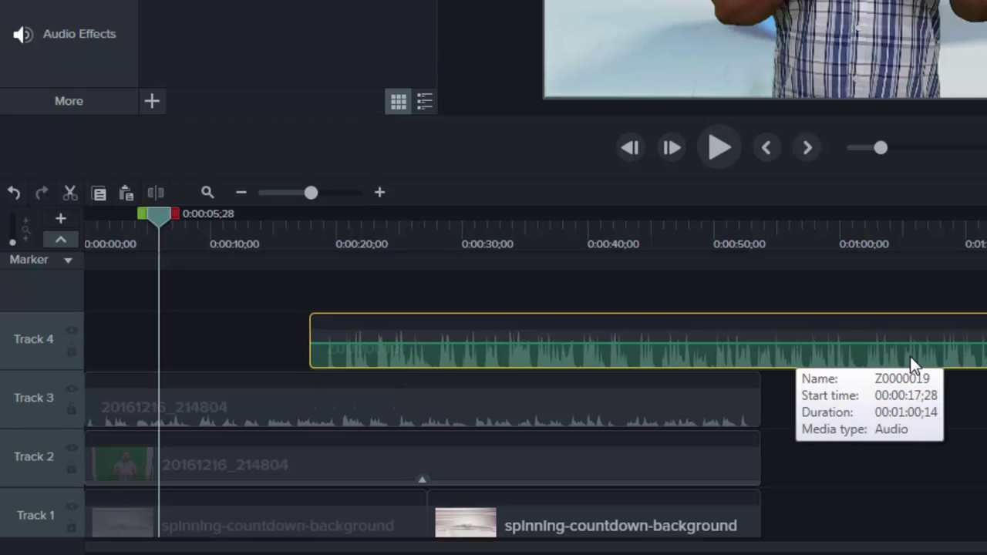
drag(909, 354, 665, 362)
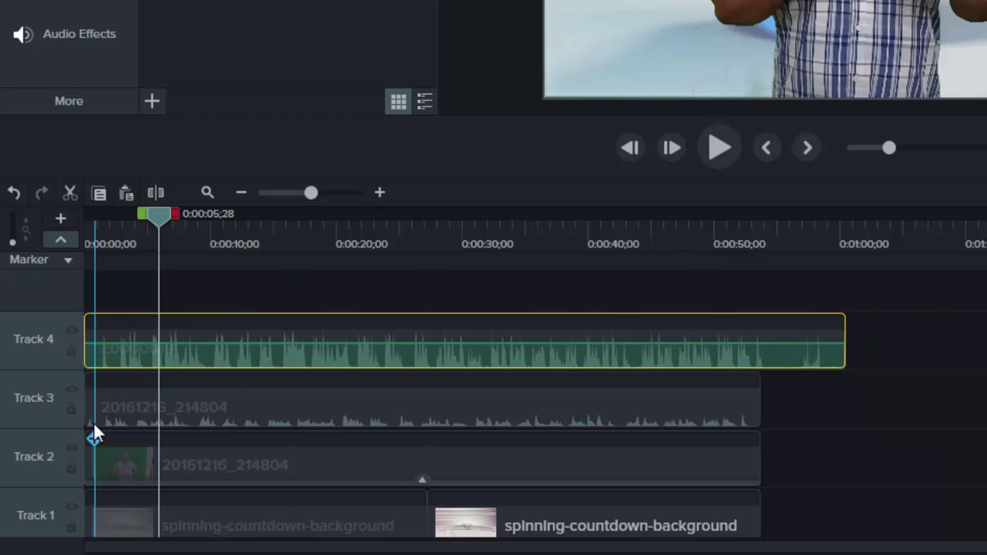
Play the project from the beginning to check how the Track 4 audio syncs with the presenter
drag(157, 216, 84, 216)
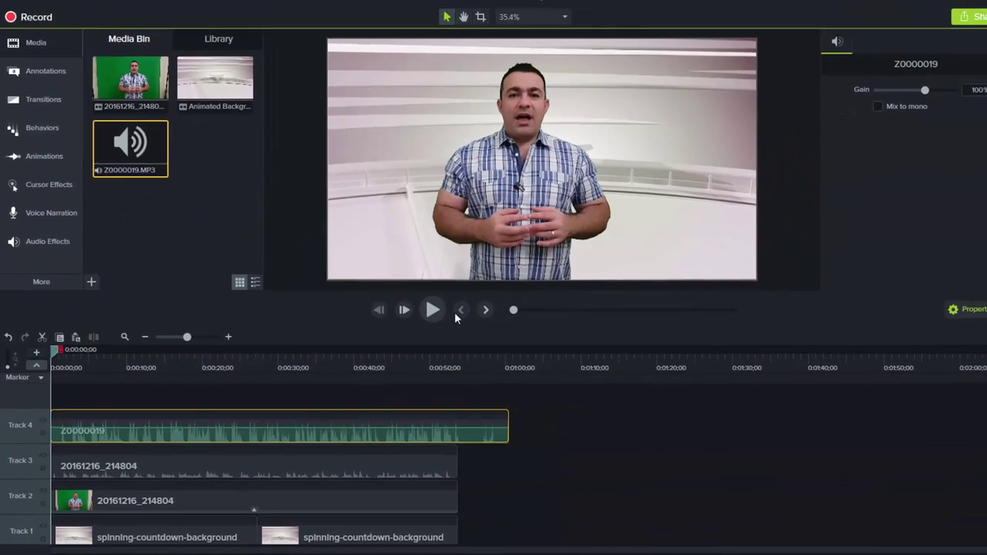
click(432, 309)
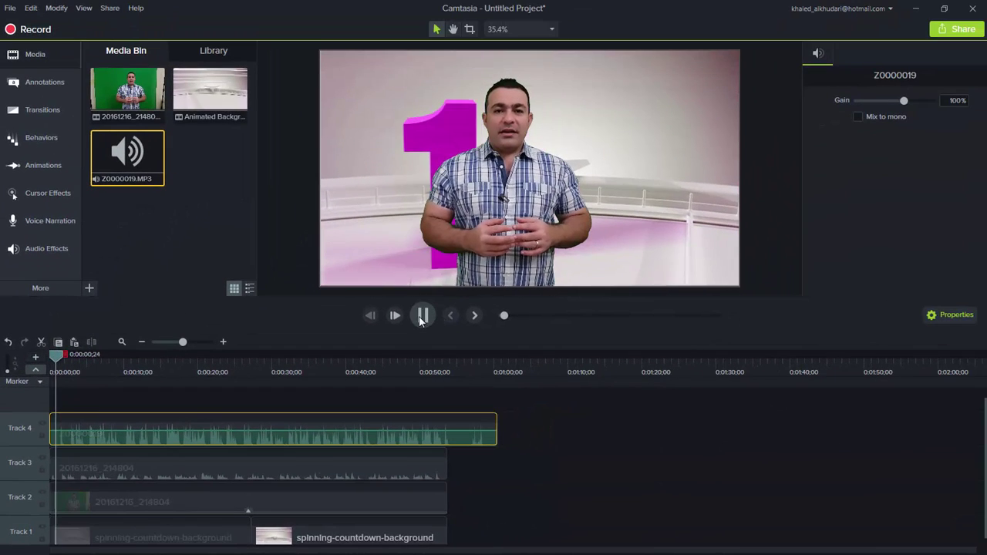
click(424, 319)
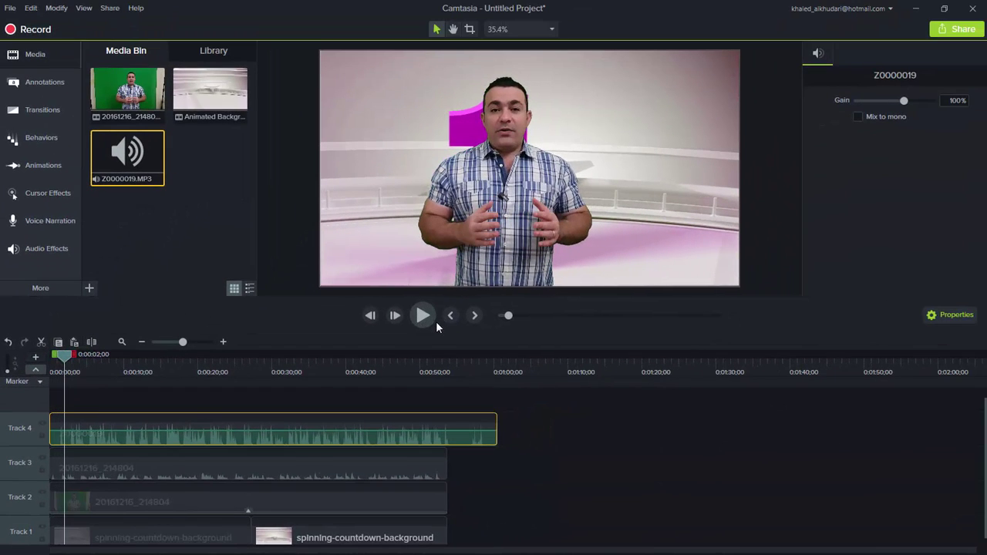
drag(66, 357, 51, 357)
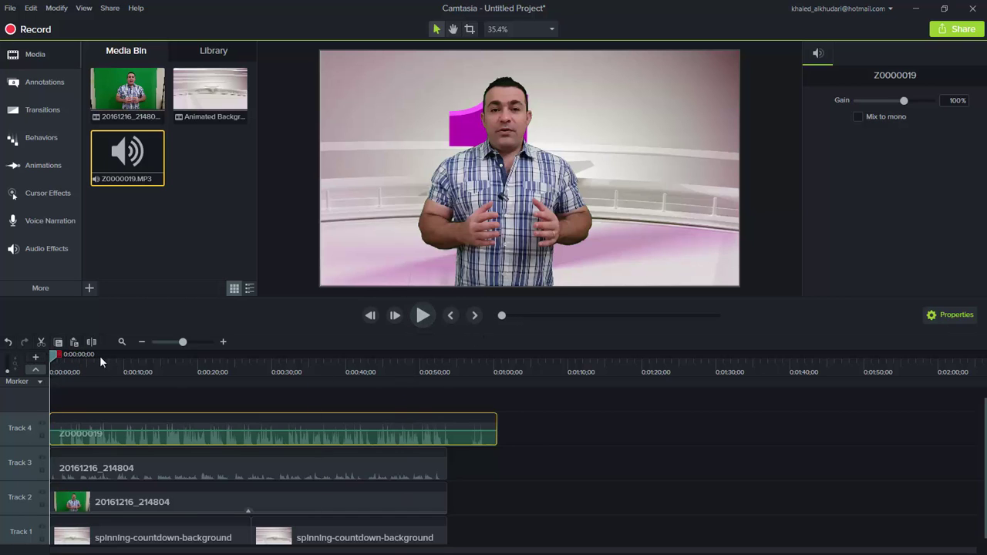
click(423, 316)
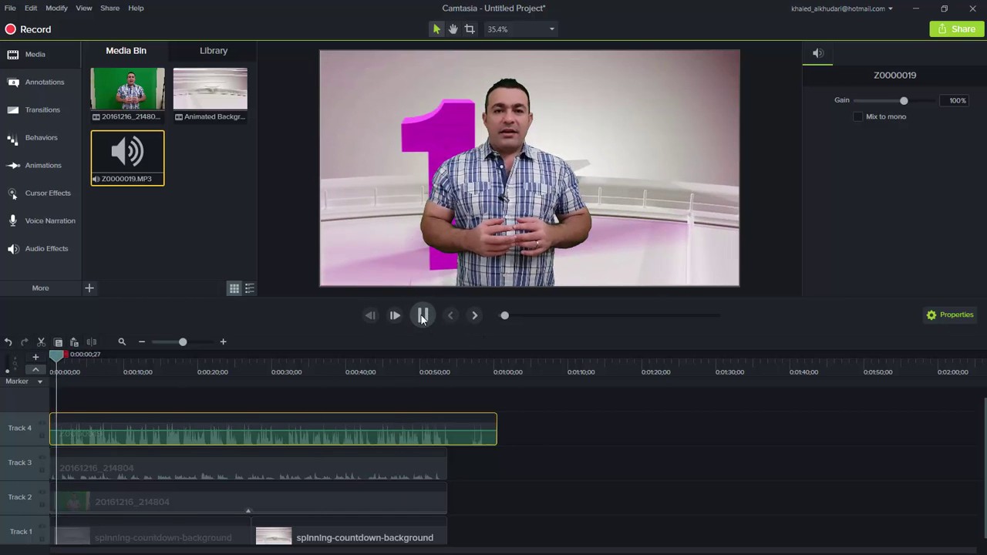
key(space)
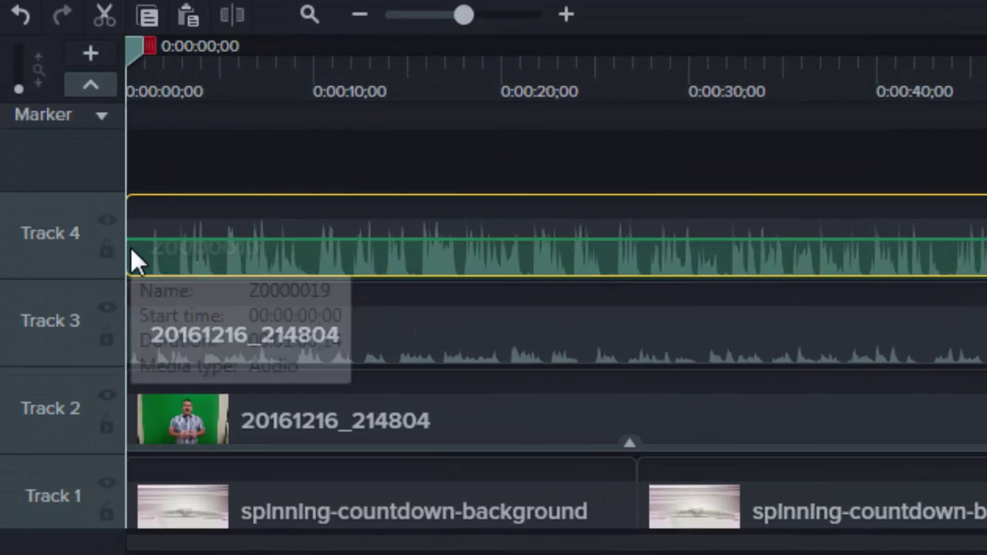
Trim about 1 more second off the start of Z0000019, realign it to the timeline's beginning and preview the sync
drag(126, 247, 147, 247)
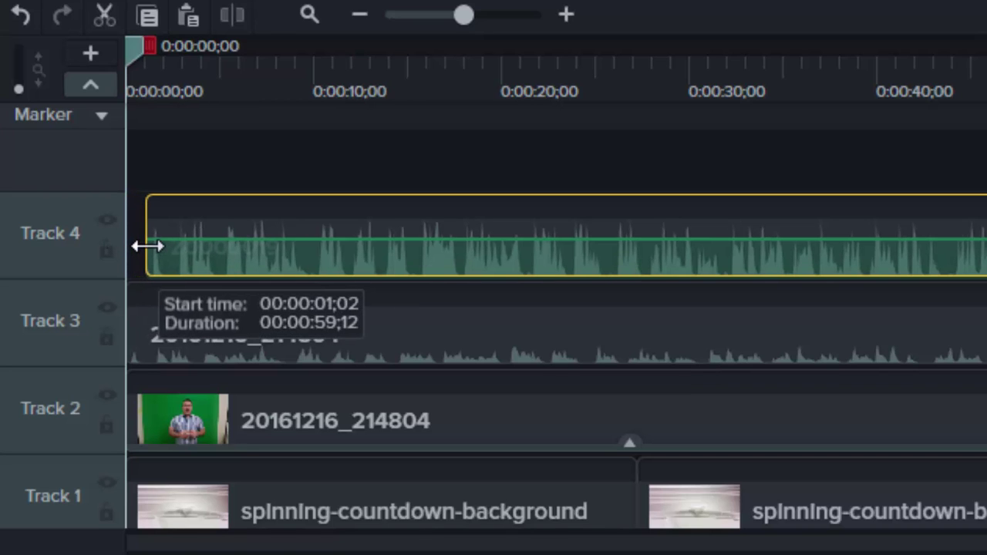
drag(412, 245, 379, 243)
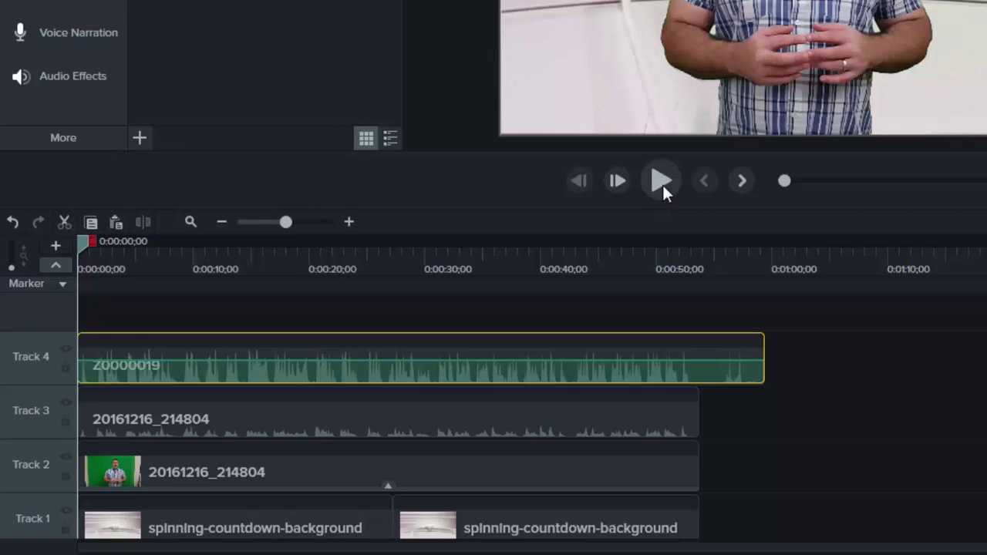
click(661, 184)
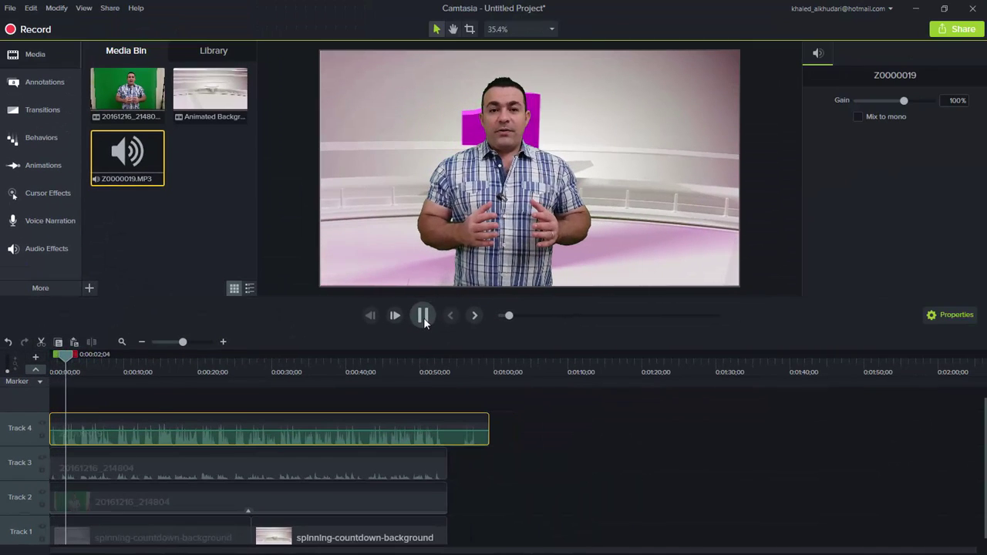
click(424, 318)
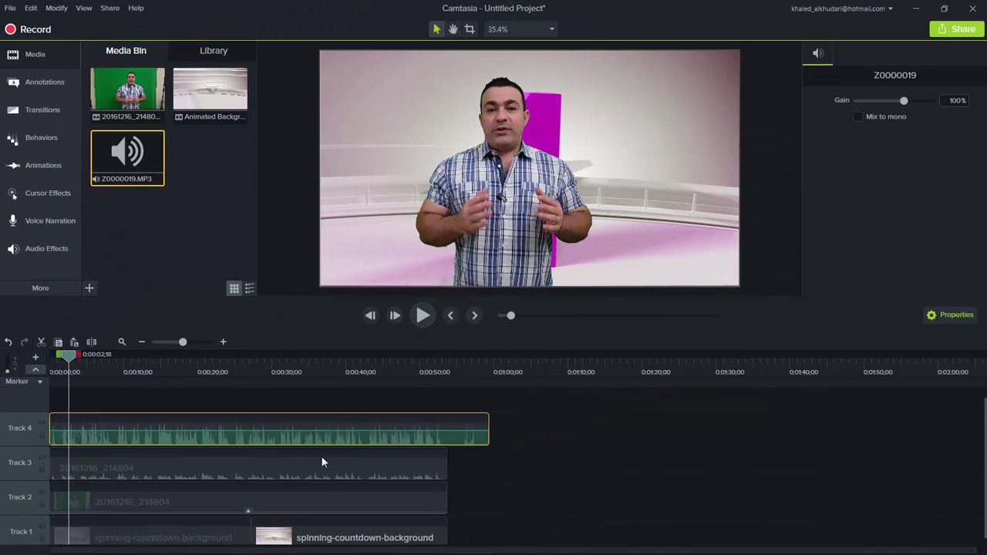
Delete the presenter clip's separated audio from Track 3 and preview the project from the beginning
click(198, 475)
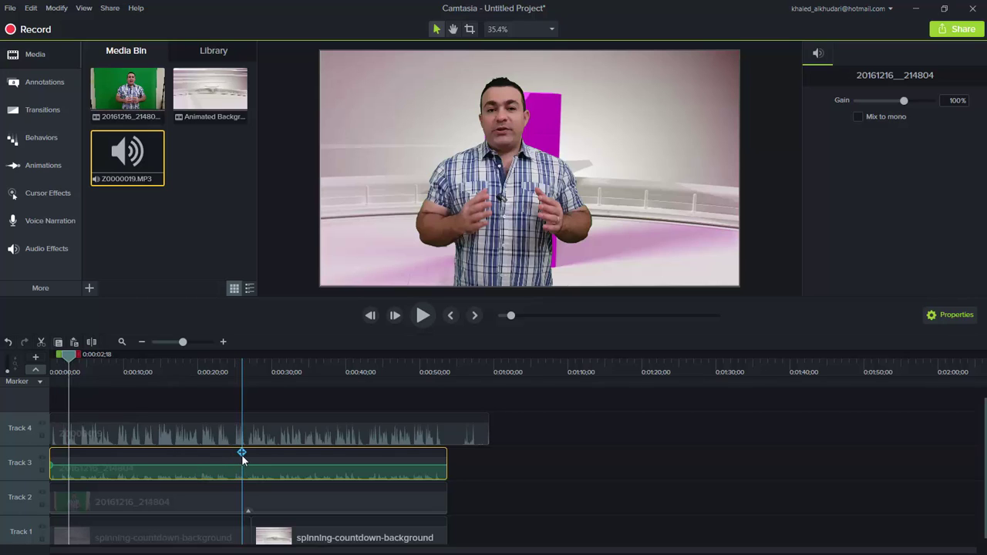
key(Delete)
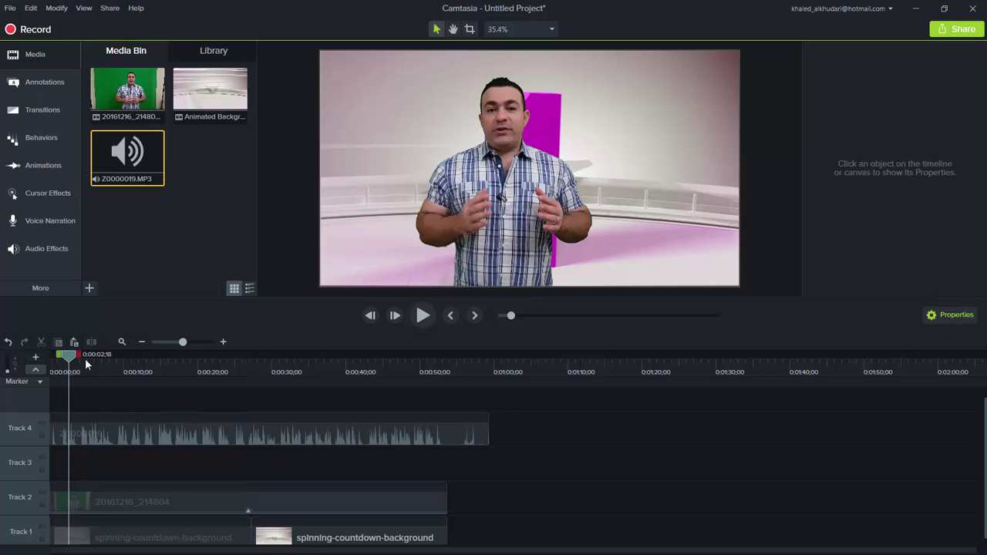
drag(74, 354, 44, 353)
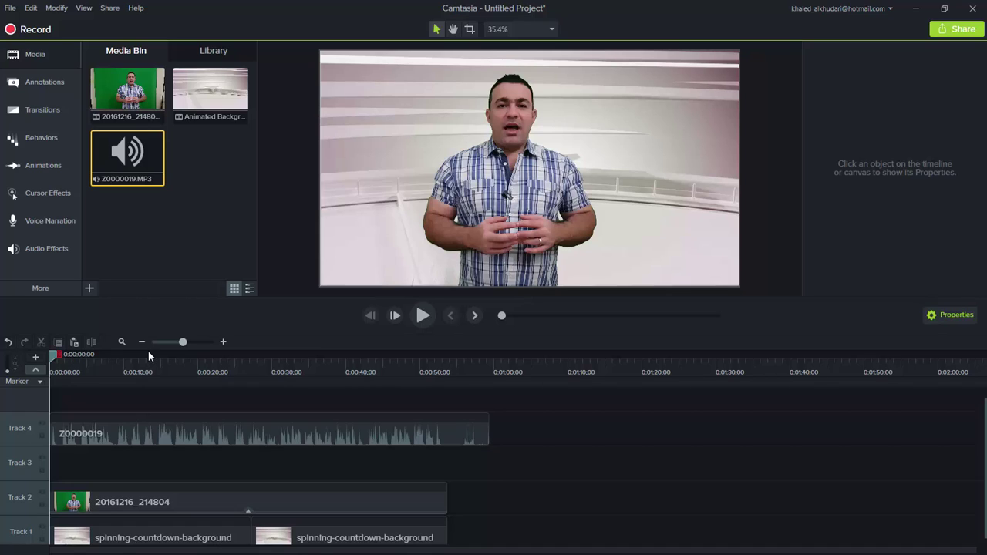
click(436, 316)
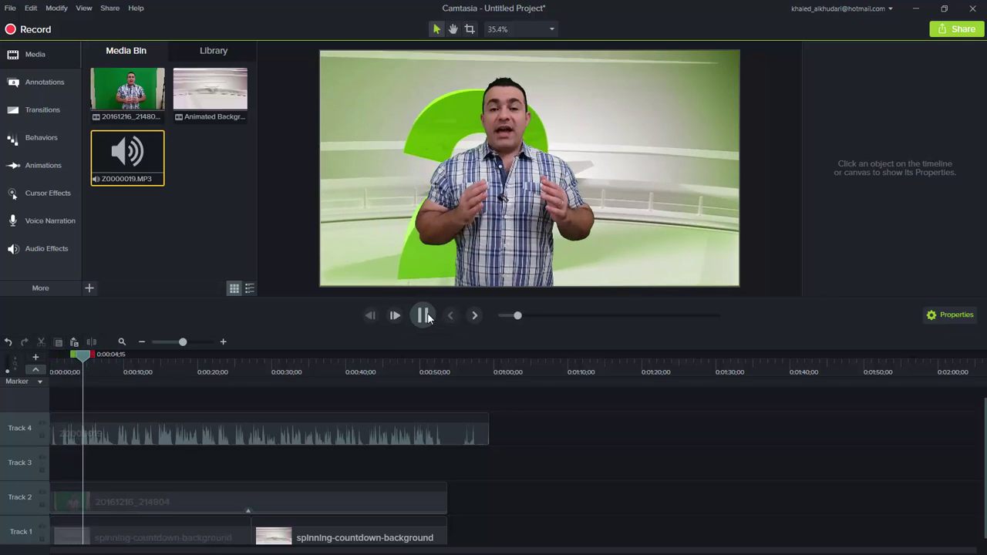
click(424, 316)
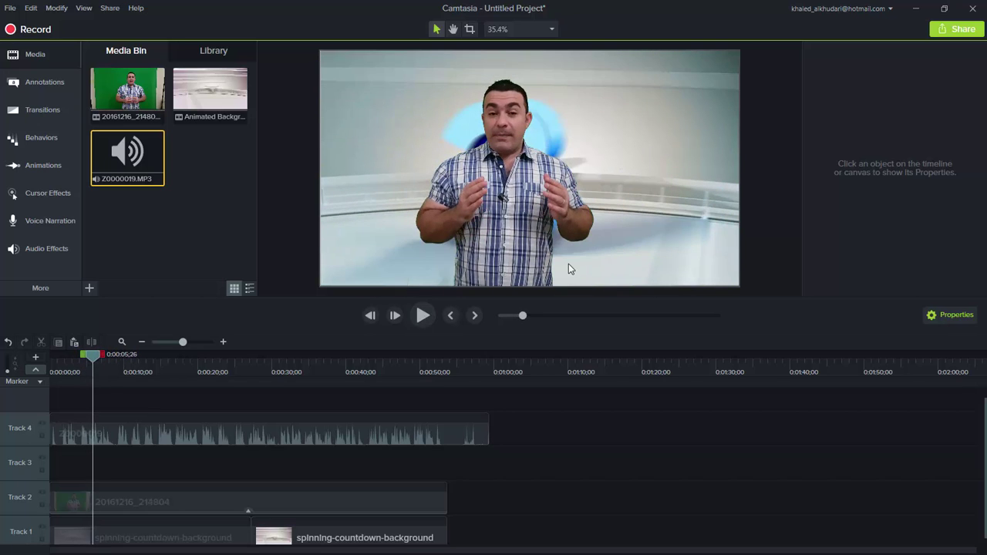